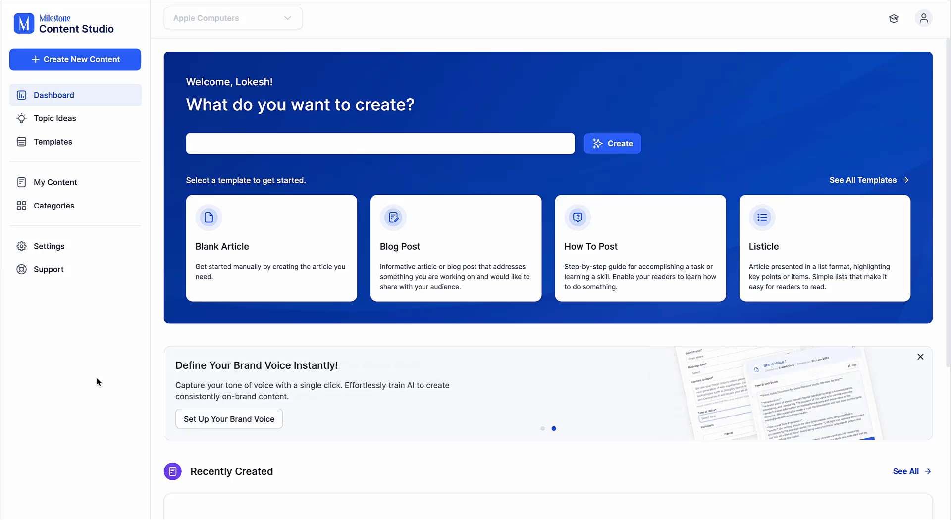
Open the Brand Voice management page in the business settings from the Content Studio settings
{"action": "left_click", "coordinate": [42, 250]}
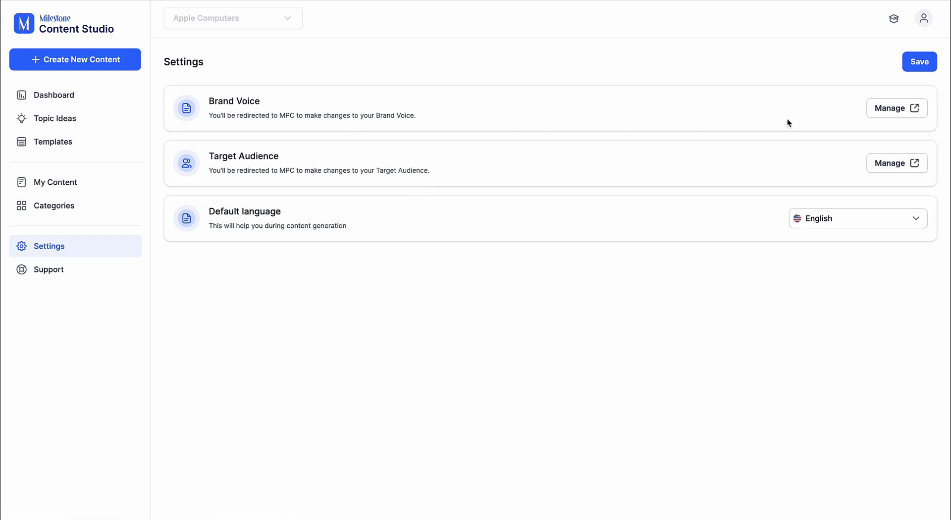
{"action": "left_click", "coordinate": [893, 112]}
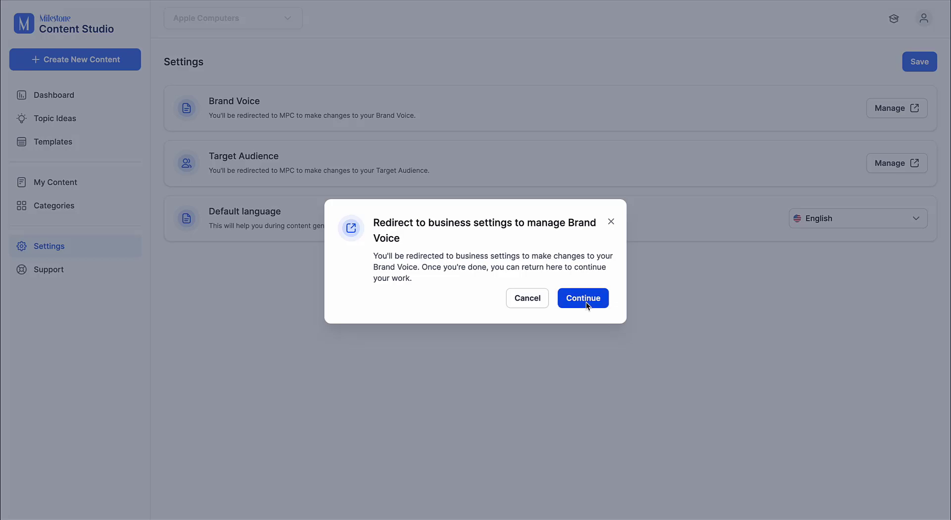
{"action": "left_click", "coordinate": [586, 301]}
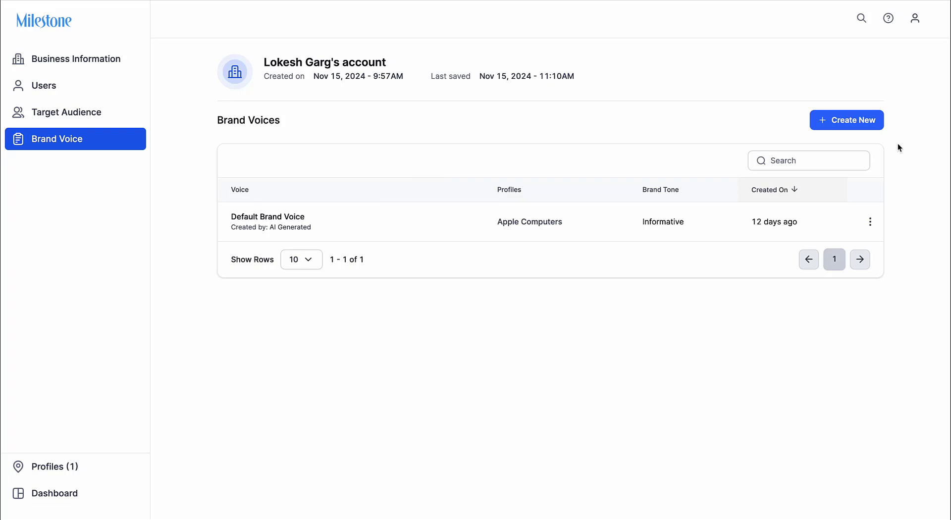
Start a new brand voice titled Modern Computing Brand Voice for the Apple Computers business
{"action": "left_click", "coordinate": [839, 123]}
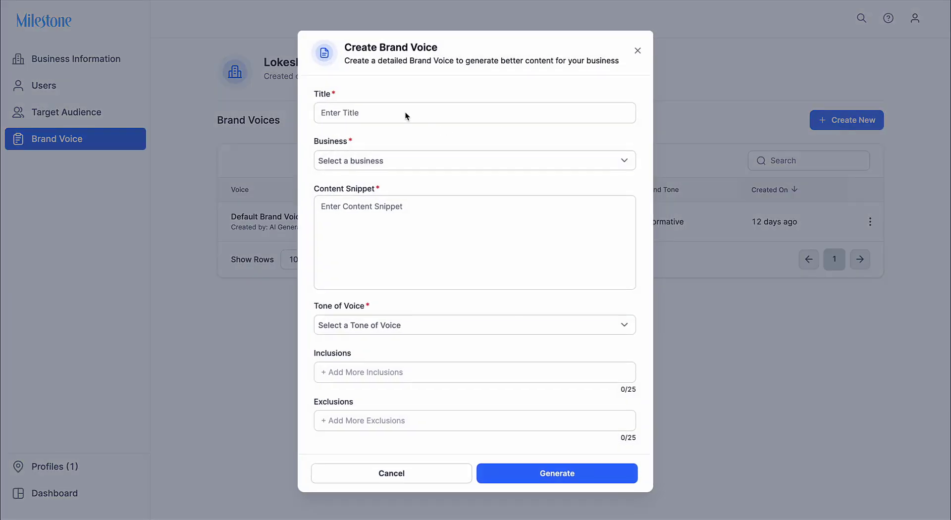
{"action": "left_click", "coordinate": [392, 117]}
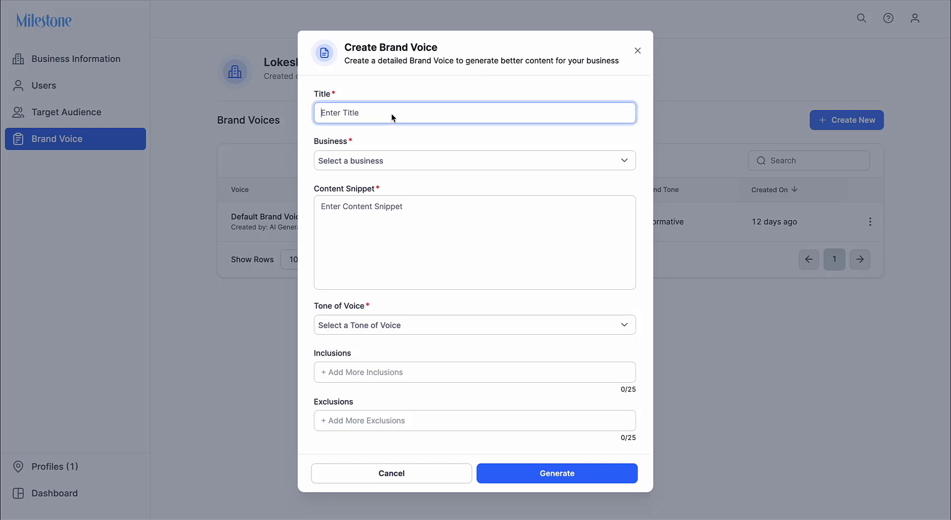
{"action": "type", "text": "Modern Computing Brand Voice"}
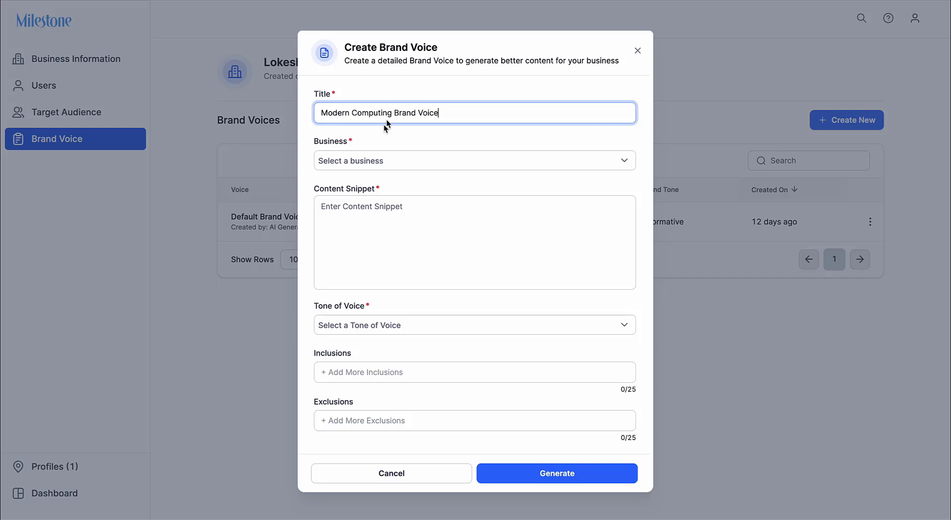
{"action": "left_click", "coordinate": [363, 163]}
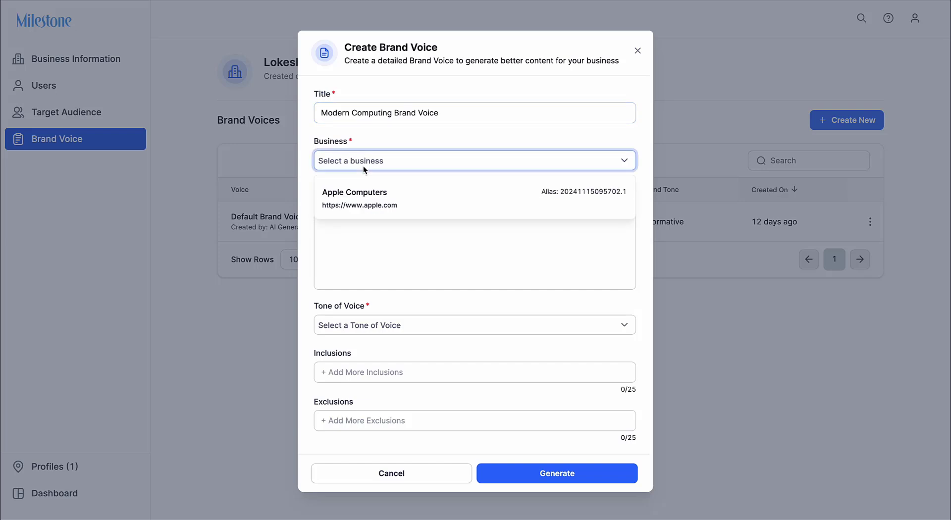
{"action": "left_click", "coordinate": [382, 208]}
Enter the content snippet about Apple's guided Personal Setup sessions for new Mac buyers and set the tone of voice to Persuasive
{"action": "left_click", "coordinate": [380, 213]}
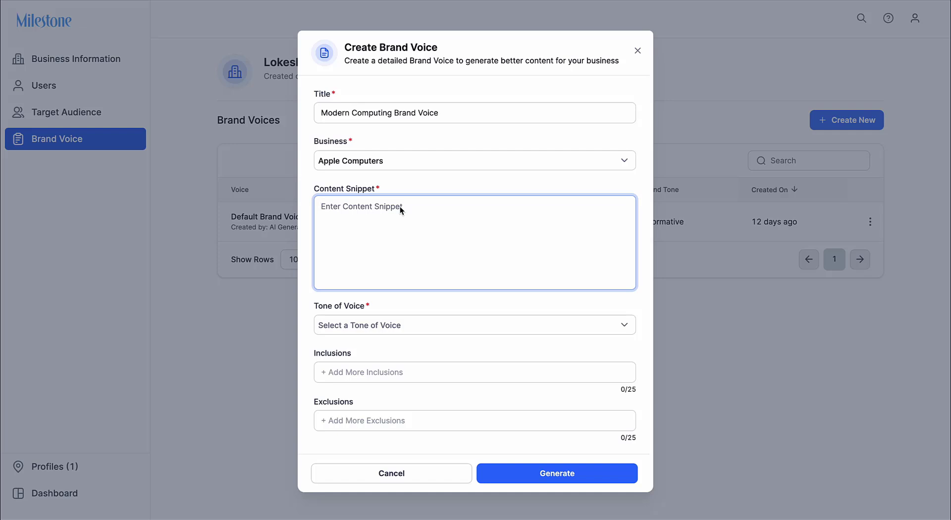
{"action": "type", "text": "When you buy your new Mac directly from Apple, you’ll get access to Personal Setup. In these guided online sessions, a Specialist can walk you through setup, or focus on features that help you make the most of your Mac. Best of all, you can join whenever works for you, from wherever you are."}
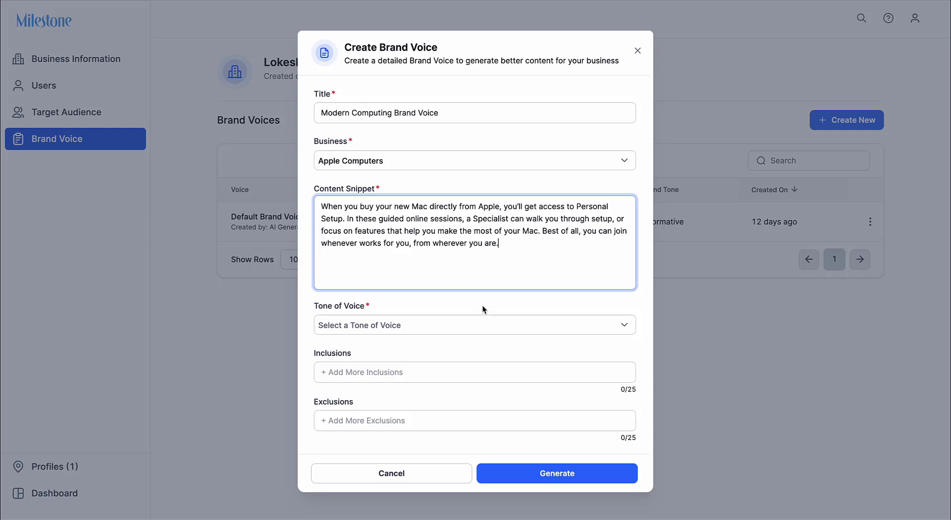
{"action": "left_click", "coordinate": [374, 326]}
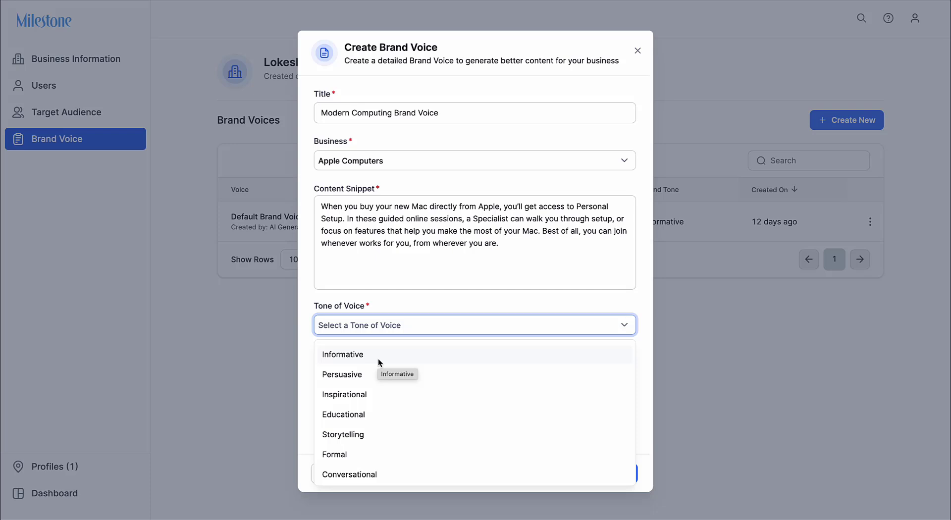
{"action": "left_click", "coordinate": [374, 375]}
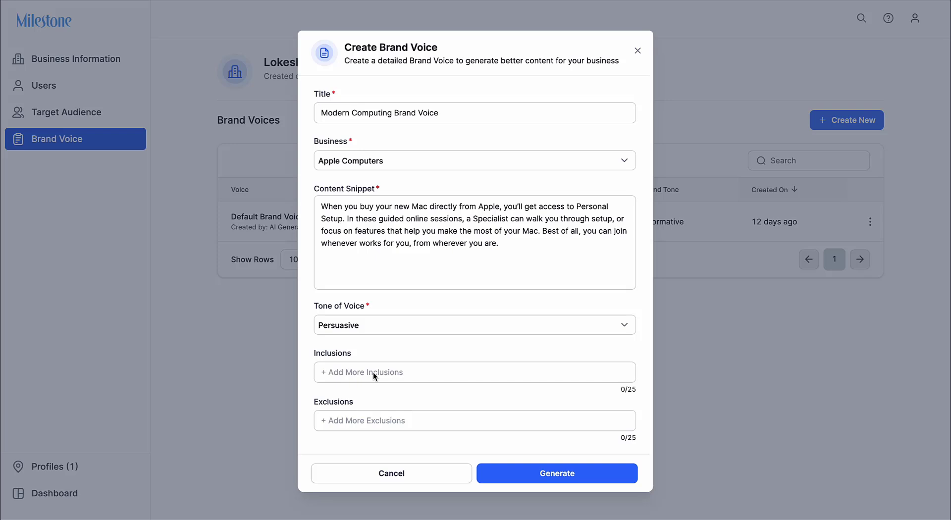
Add Apple and Performance as the brand voice's inclusions
{"action": "left_click", "coordinate": [373, 373]}
{"action": "type", "text": "apple, perin"}
{"action": "key", "text": "BackSpace"}
{"action": "type", "text": "m"}
{"action": "key", "text": "BackSpace"}
{"action": "key", "text": "BackSpace"}
{"action": "key", "text": "BackSpace"}
{"action": "key", "text": "BackSpace"}
{"action": "key", "text": "BackSpace"}
{"action": "key", "text": "BackSpace"}
{"action": "key", "text": "BackSpace"}
{"action": "key", "text": "Return"}
{"action": "left_click", "coordinate": [387, 374]}
{"action": "type", "text": "performance"}
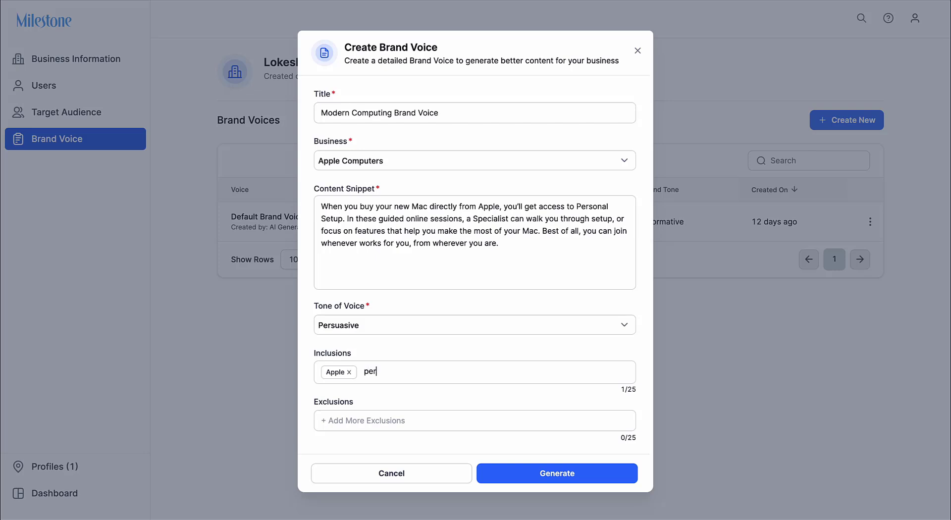
{"action": "key", "text": "Return"}
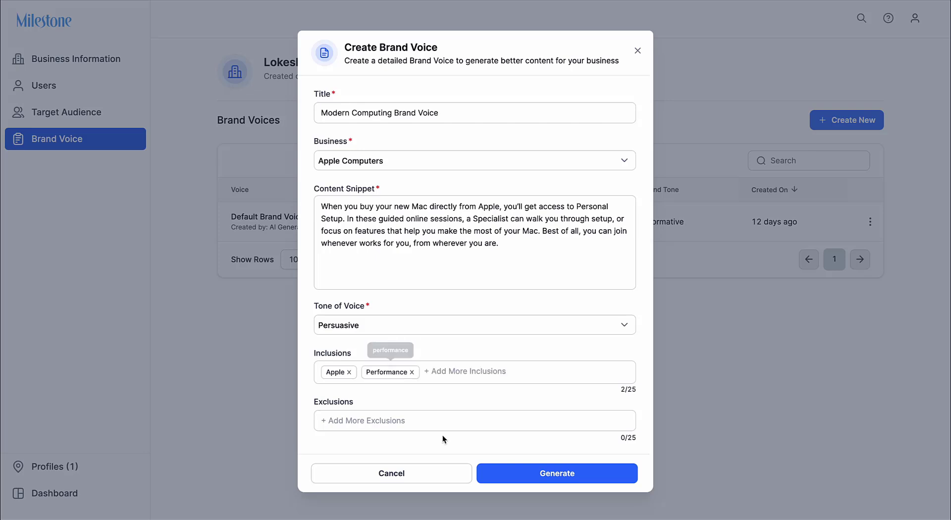
Add Microsoft and Yahoo as the brand voice's exclusions
{"action": "left_click", "coordinate": [373, 420]}
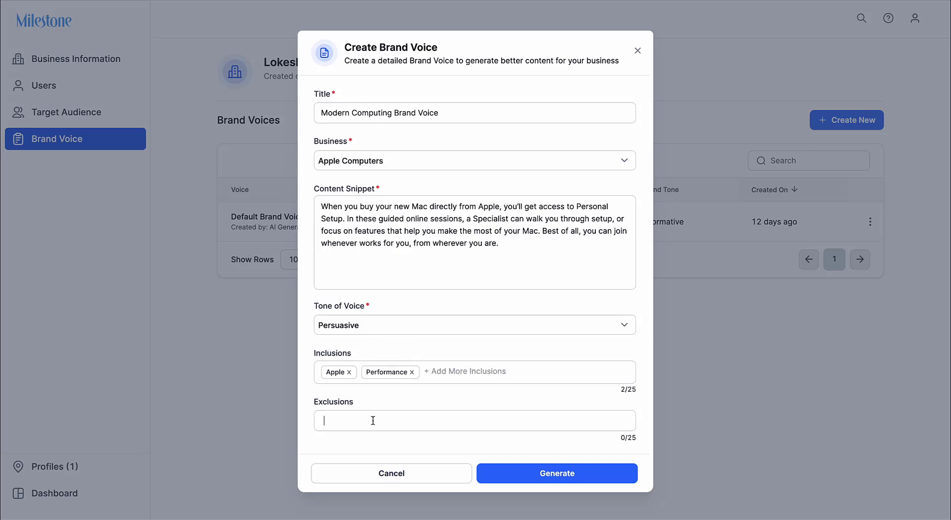
{"action": "type", "text": "micros"}
{"action": "type", "text": "oft]"}
{"action": "key", "text": "BackSpace"}
{"action": "key", "text": "Return"}
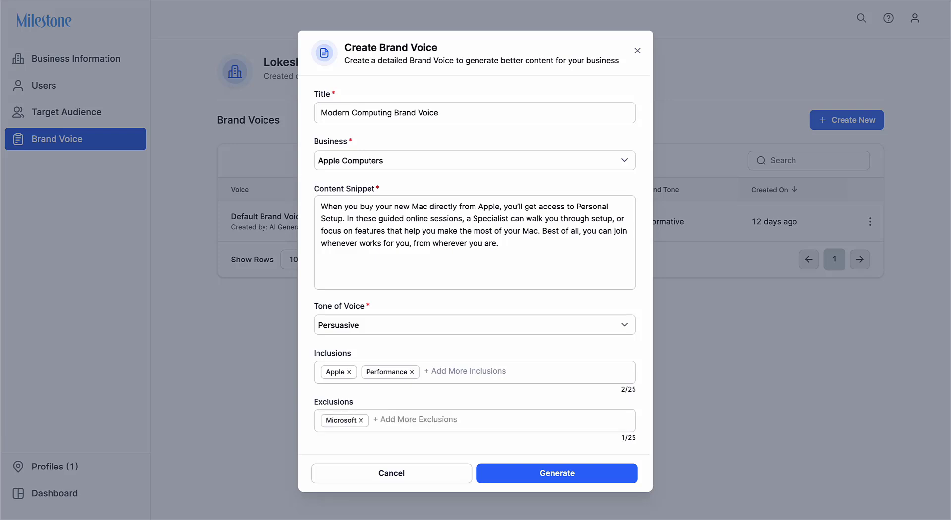
{"action": "left_click", "coordinate": [410, 418]}
{"action": "type", "text": "yahoo"}
{"action": "key", "text": "Return"}
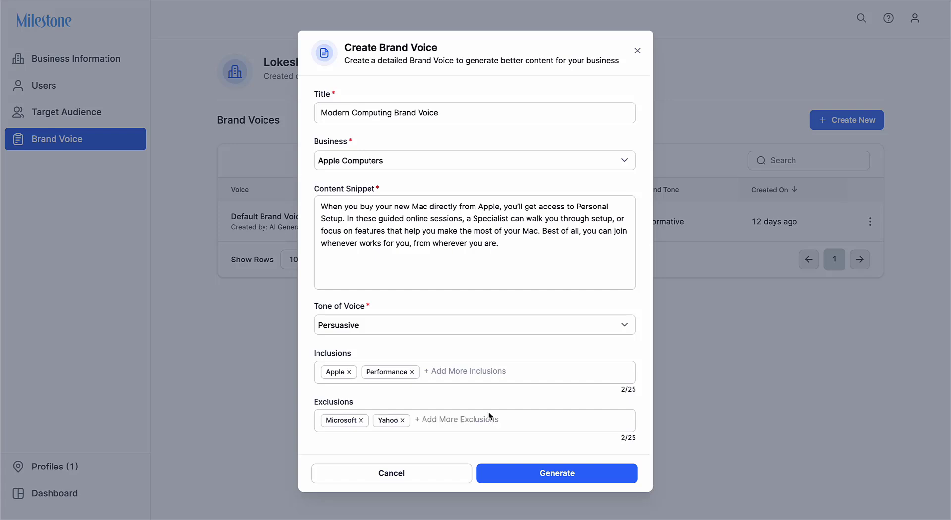
Generate the brand voice from the entered details, review its text and save it
{"action": "left_click", "coordinate": [548, 475]}
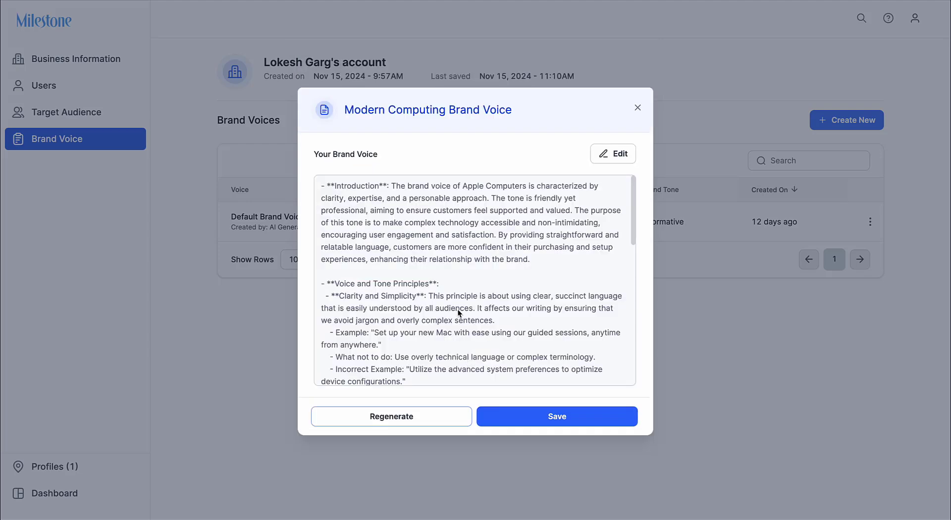
{"action": "scroll", "coordinate": [458, 308], "scroll_direction": "down", "scroll_amount": 10}
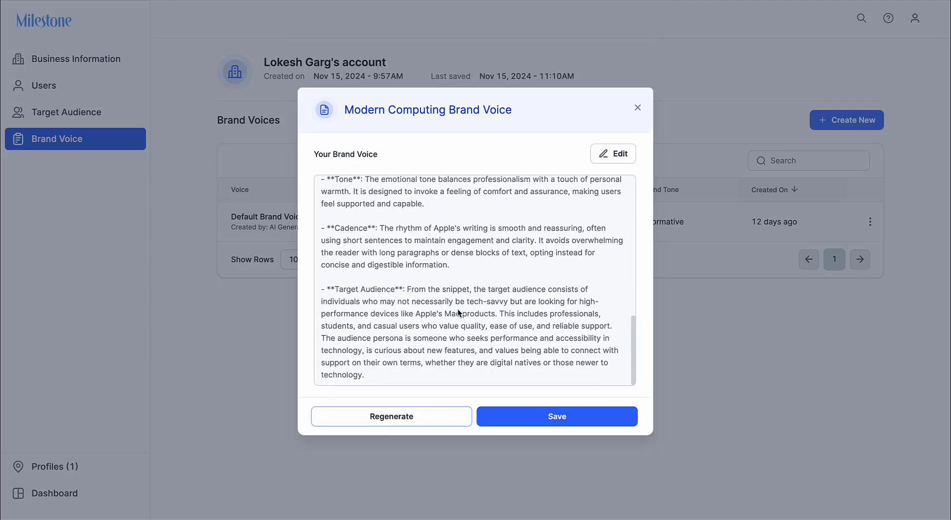
{"action": "scroll", "coordinate": [458, 308], "scroll_direction": "up", "scroll_amount": 10}
{"action": "left_click", "coordinate": [556, 416]}
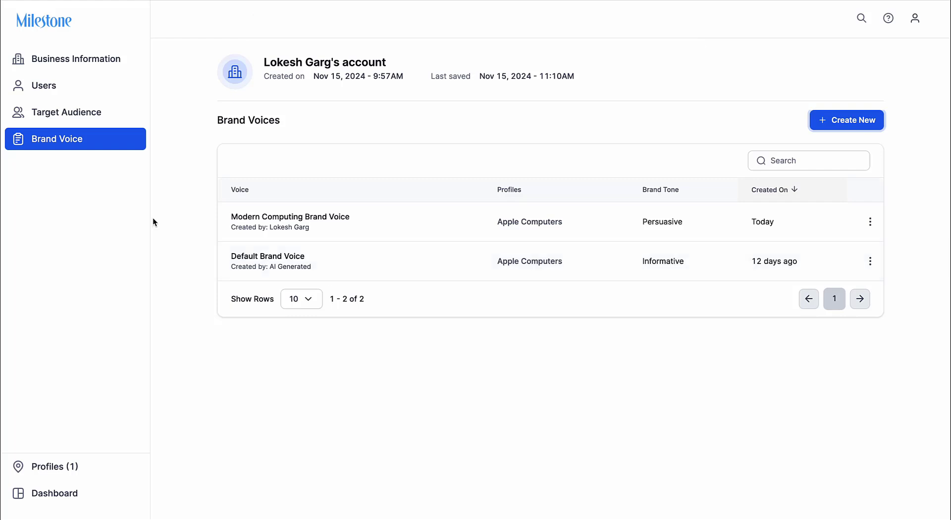
Start a new target audience with the persona title Tech Enthusiasts
{"action": "left_click", "coordinate": [76, 111]}
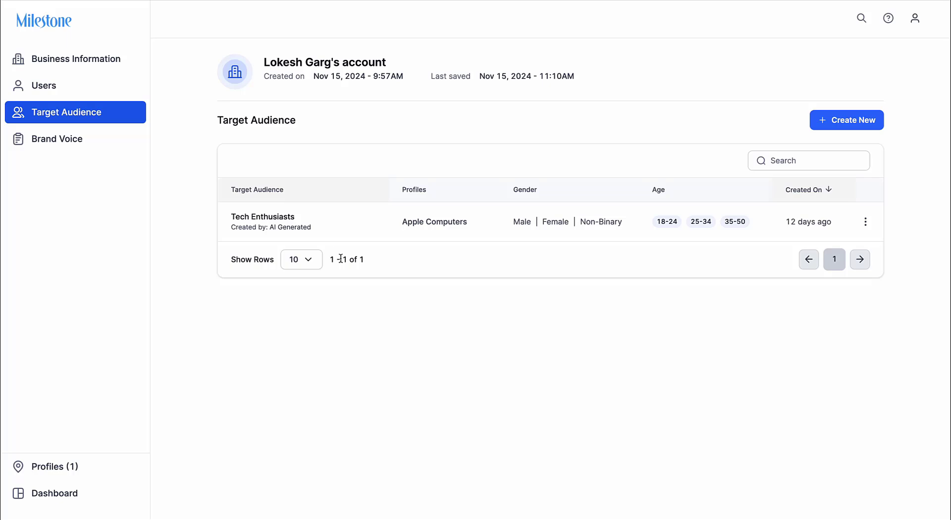
{"action": "left_click", "coordinate": [854, 123]}
{"action": "left_click", "coordinate": [364, 149]}
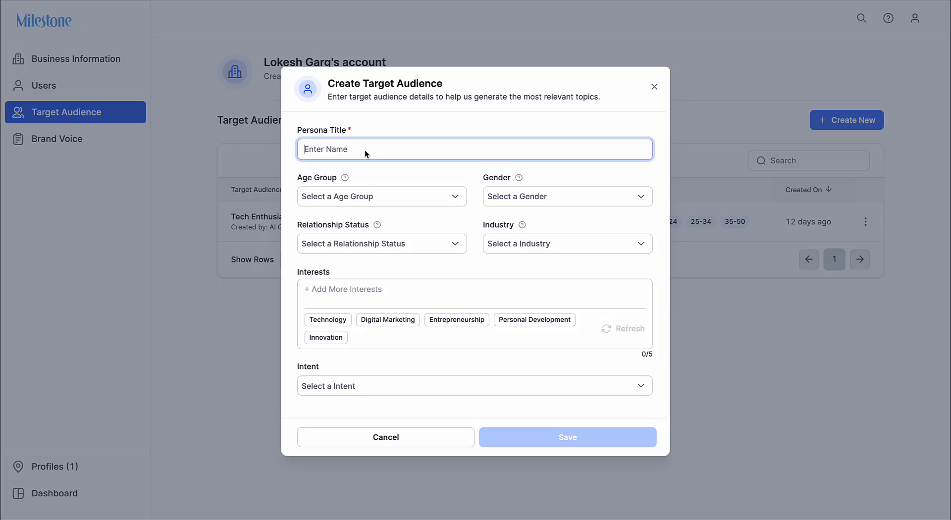
{"action": "type", "text": "Tech Enth"}
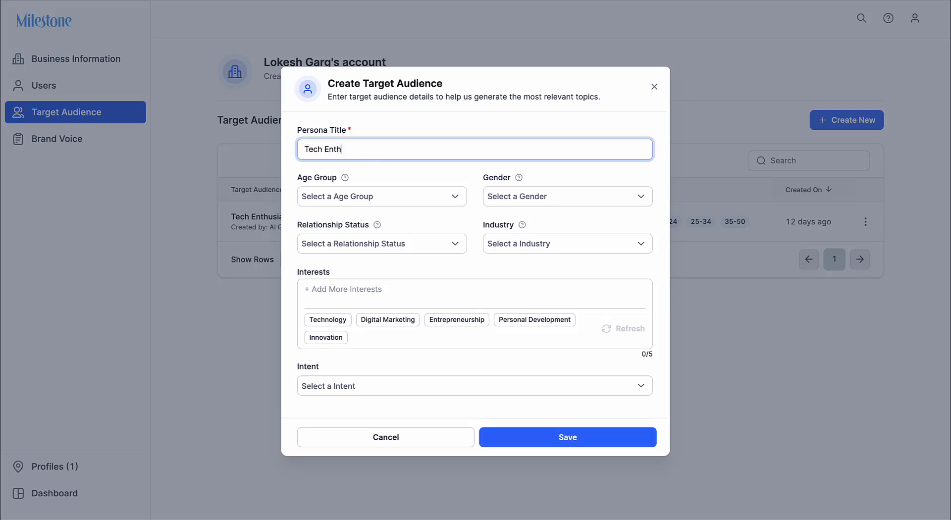
{"action": "type", "text": "usiasts"}
Set the persona's age groups to Growing Adults (18 to 24), Young Adults (25-34) and Adolescents (13 to 17)
{"action": "left_click", "coordinate": [359, 197]}
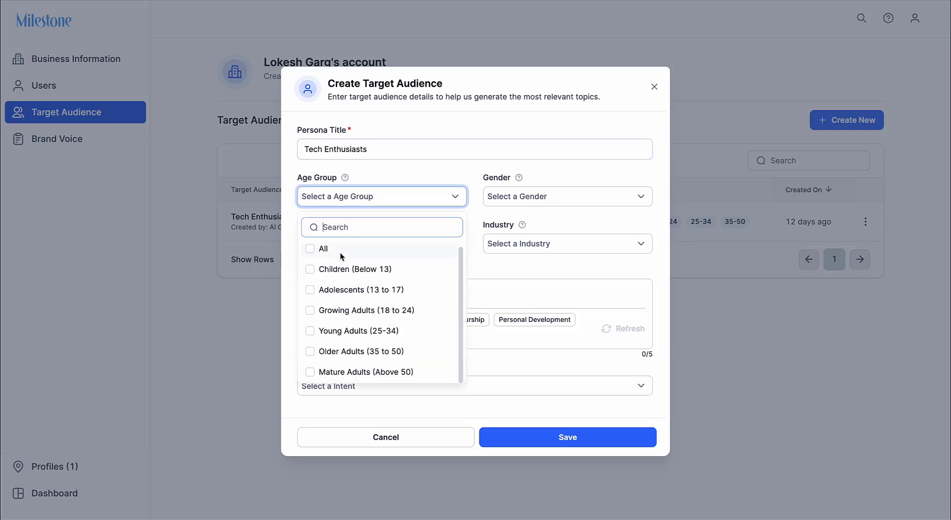
{"action": "left_click", "coordinate": [310, 311]}
{"action": "left_click", "coordinate": [310, 330]}
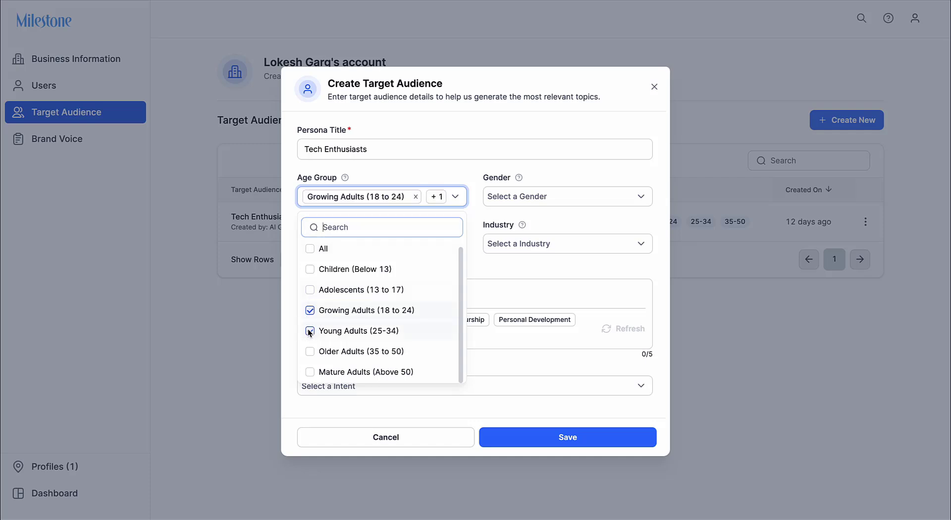
{"action": "left_click", "coordinate": [310, 289]}
Set the persona's gender to Male, Female and Non-Binary
{"action": "left_click", "coordinate": [527, 201]}
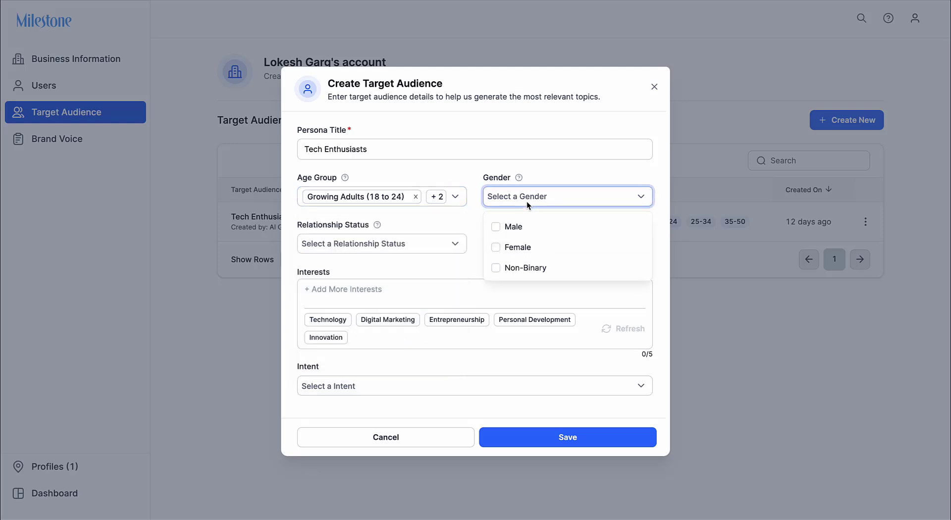
{"action": "left_click", "coordinate": [497, 228]}
{"action": "left_click", "coordinate": [497, 248]}
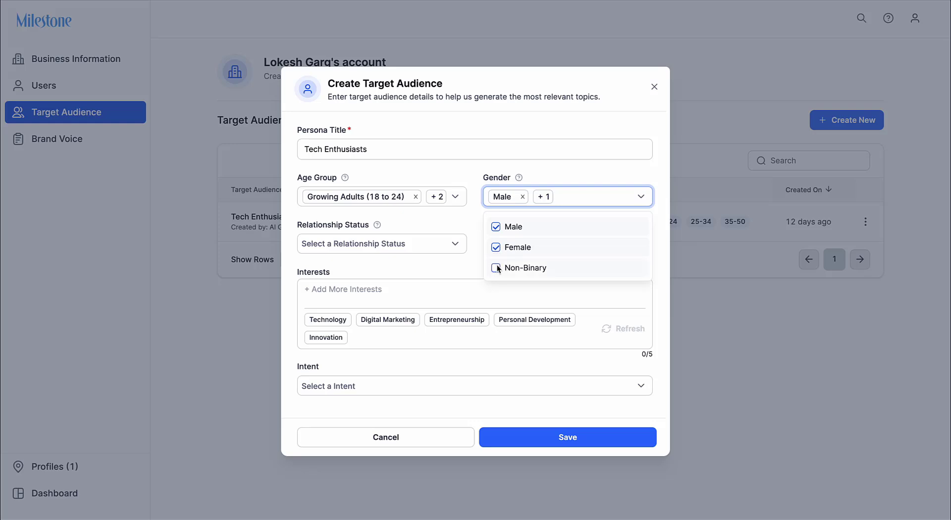
{"action": "left_click", "coordinate": [394, 270]}
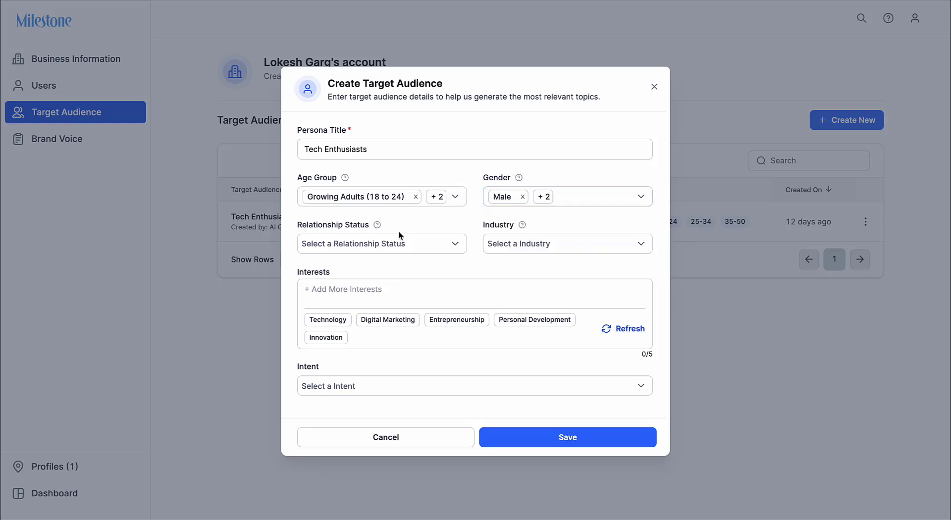
Set the persona's relationship status to Single
{"action": "left_click", "coordinate": [399, 245]}
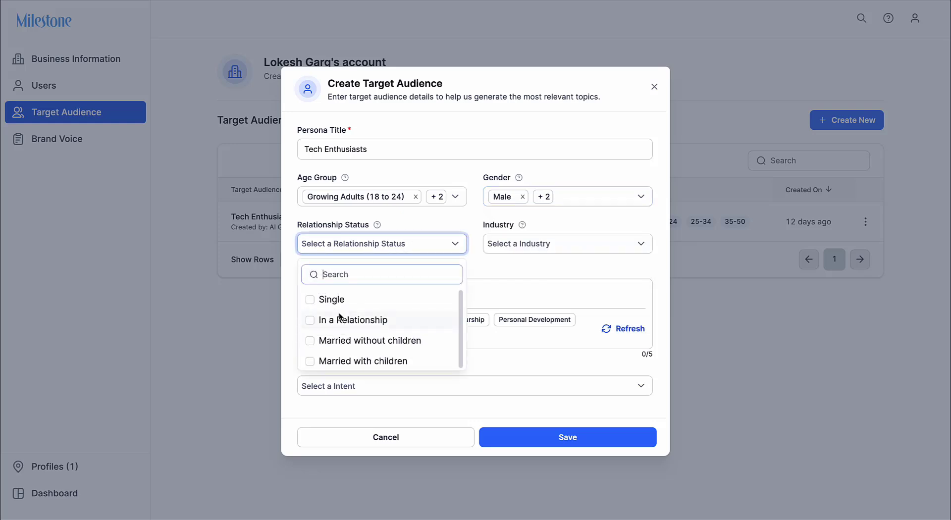
{"action": "scroll", "coordinate": [339, 314], "scroll_direction": "down", "scroll_amount": 1}
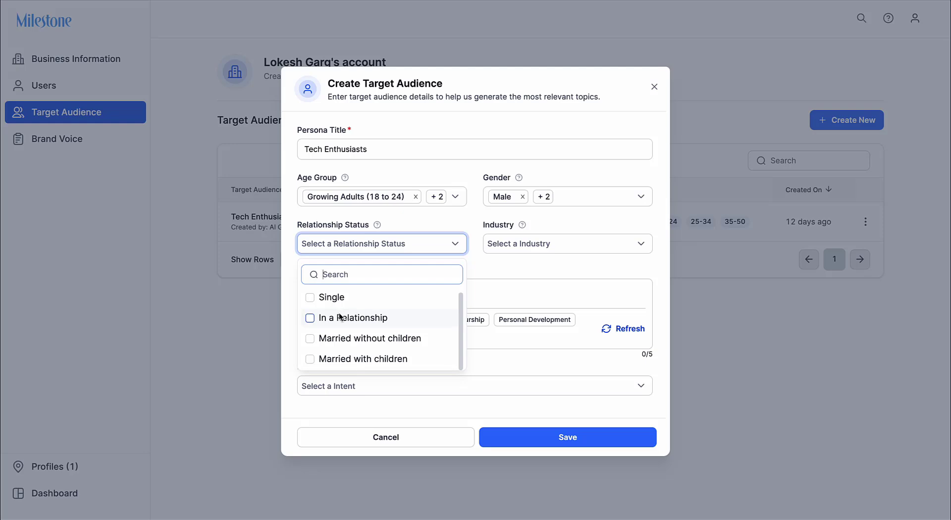
{"action": "left_click", "coordinate": [312, 297]}
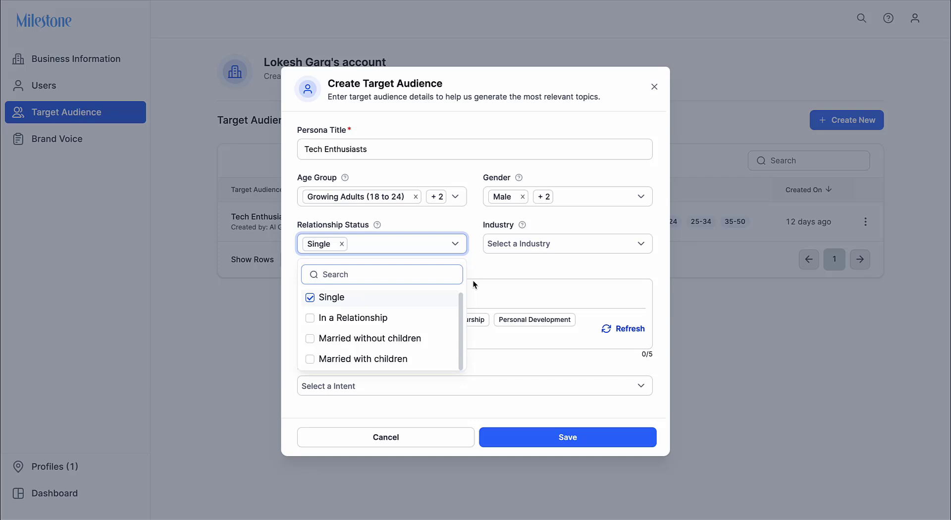
{"action": "left_click", "coordinate": [537, 261]}
Set the persona's industries to Technology, Retail and Finance
{"action": "left_click", "coordinate": [563, 246]}
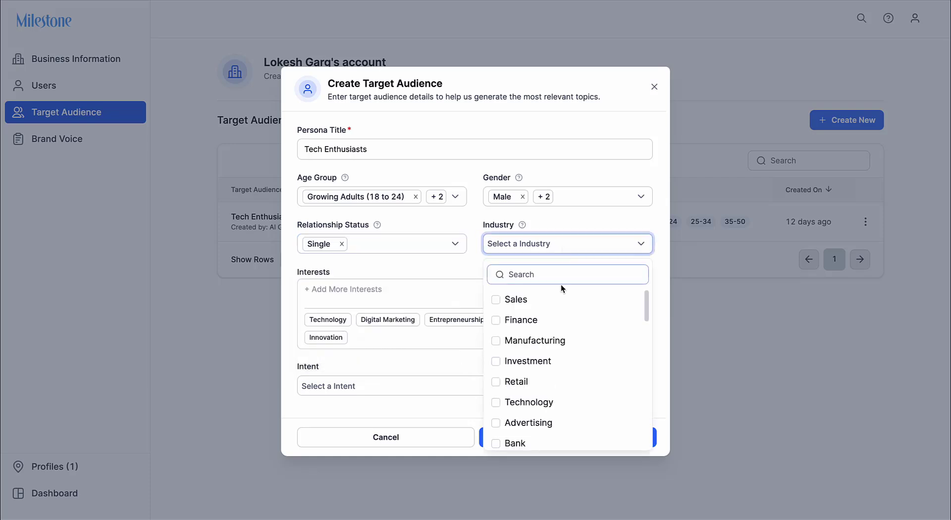
{"action": "left_click", "coordinate": [495, 402]}
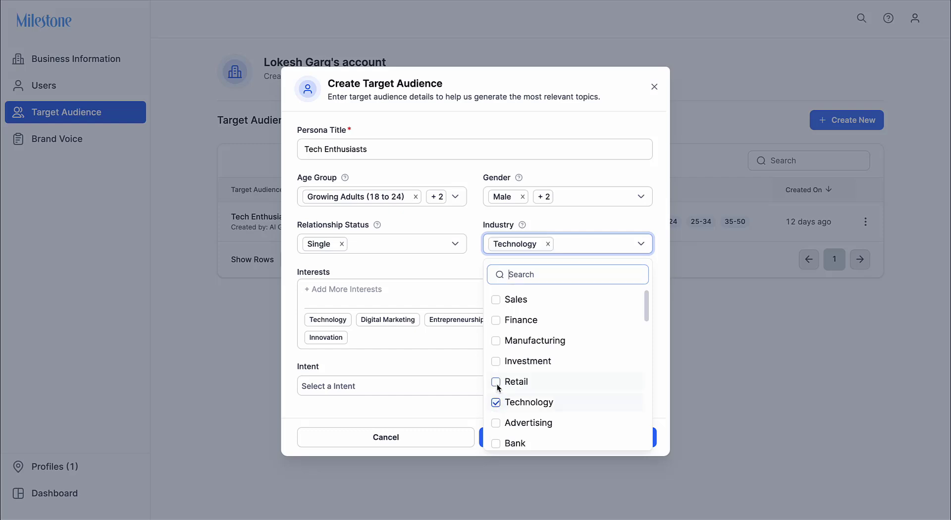
{"action": "left_click", "coordinate": [496, 382]}
{"action": "left_click", "coordinate": [496, 321]}
{"action": "scroll", "coordinate": [498, 421], "scroll_direction": "down", "scroll_amount": 2}
{"action": "scroll", "coordinate": [499, 421], "scroll_direction": "down", "scroll_amount": 1}
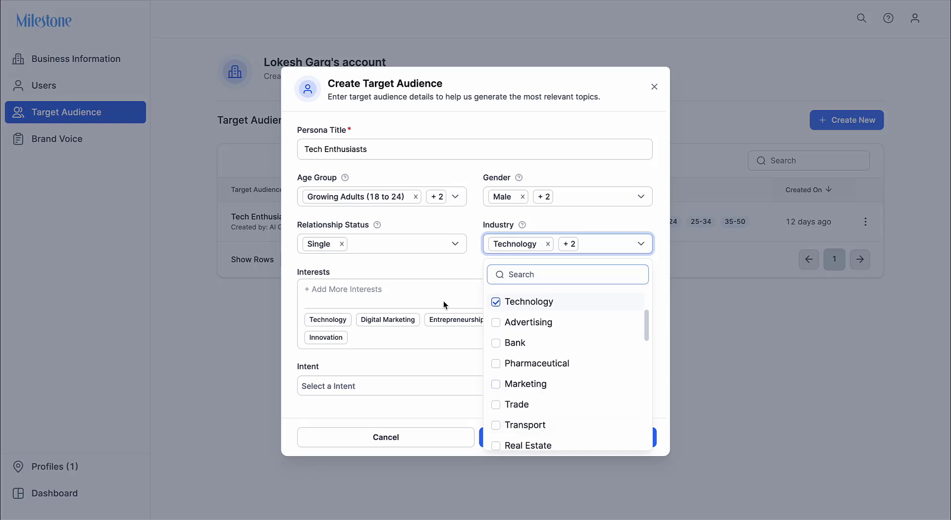
{"action": "left_click", "coordinate": [429, 267]}
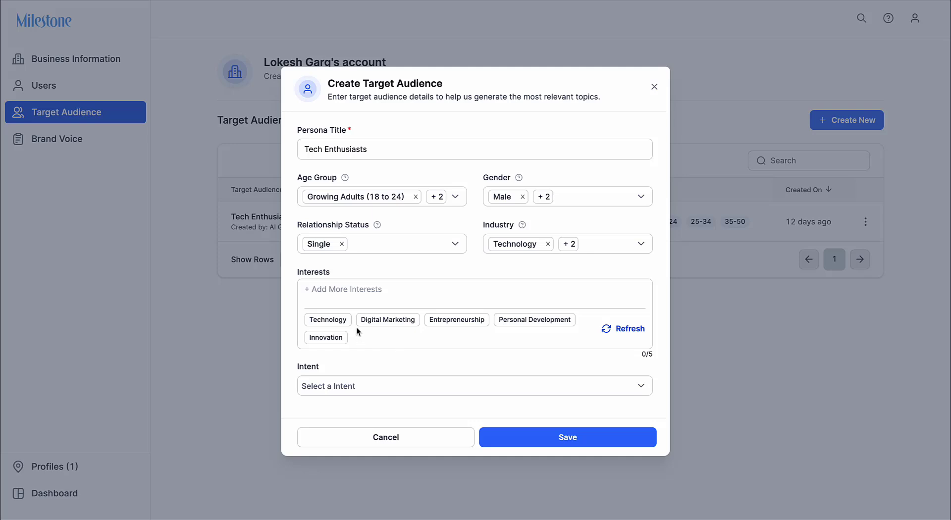
Add Technology, Entrepreneurship and Leadership Skills as the persona's interests
{"action": "left_click", "coordinate": [338, 321]}
{"action": "left_click", "coordinate": [388, 321]}
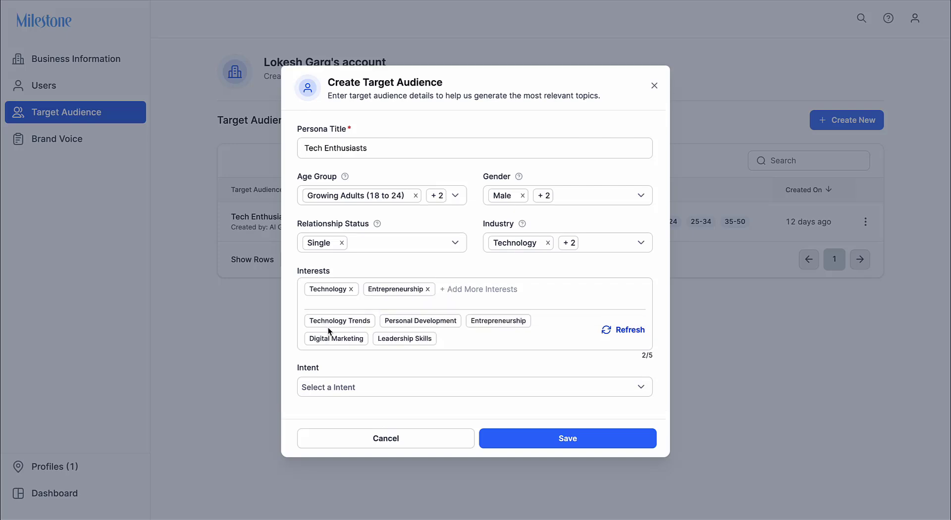
{"action": "left_click", "coordinate": [405, 338]}
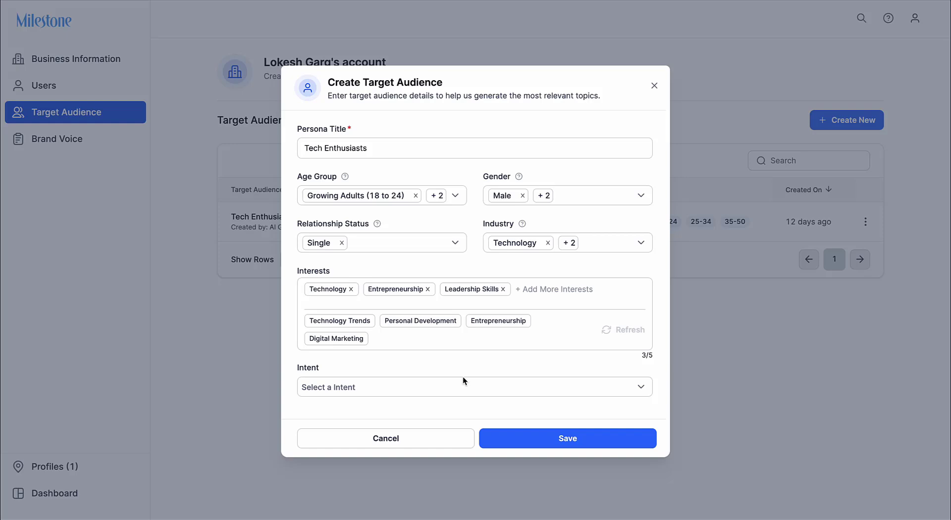
Set the persona's intent to Purchase and submit the persona for saving
{"action": "left_click", "coordinate": [370, 387]}
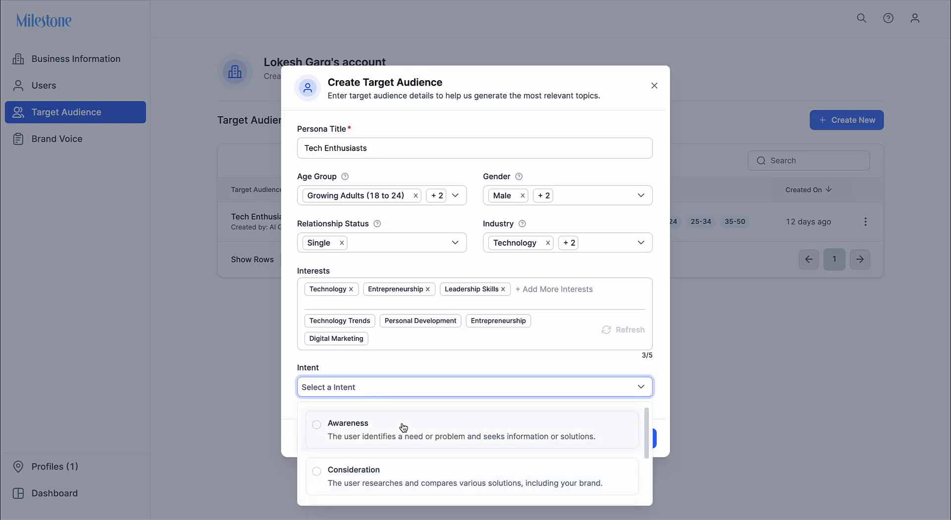
{"action": "scroll", "coordinate": [404, 427], "scroll_direction": "down", "scroll_amount": 1}
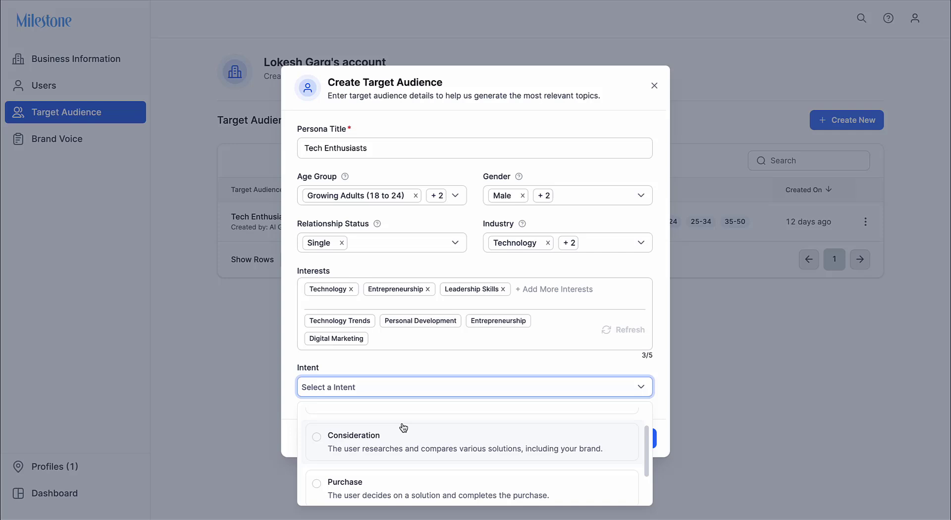
{"action": "scroll", "coordinate": [402, 426], "scroll_direction": "down", "scroll_amount": 1}
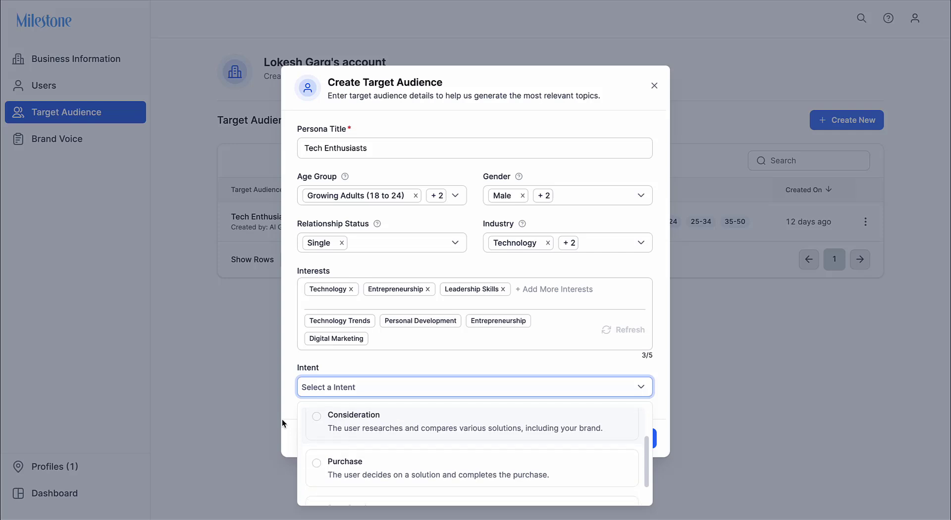
{"action": "scroll", "coordinate": [352, 461], "scroll_direction": "down", "scroll_amount": 1}
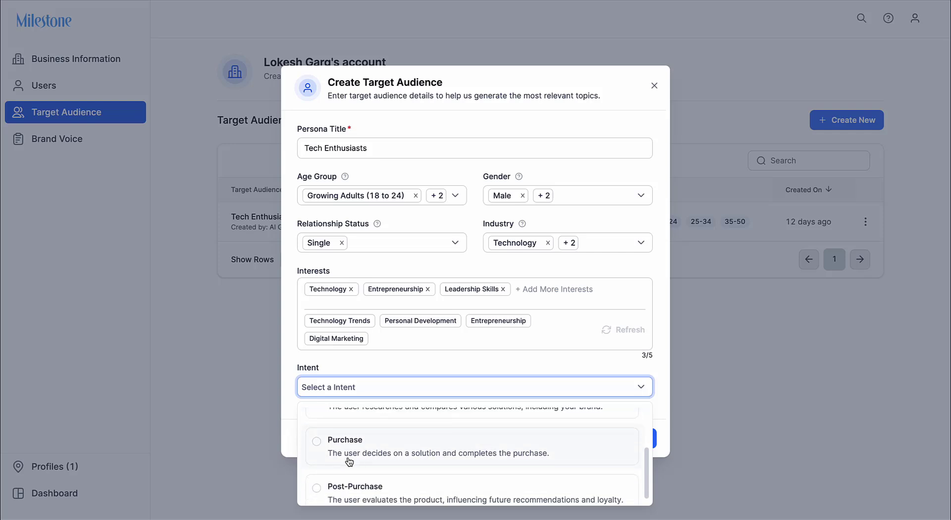
{"action": "left_click", "coordinate": [319, 444]}
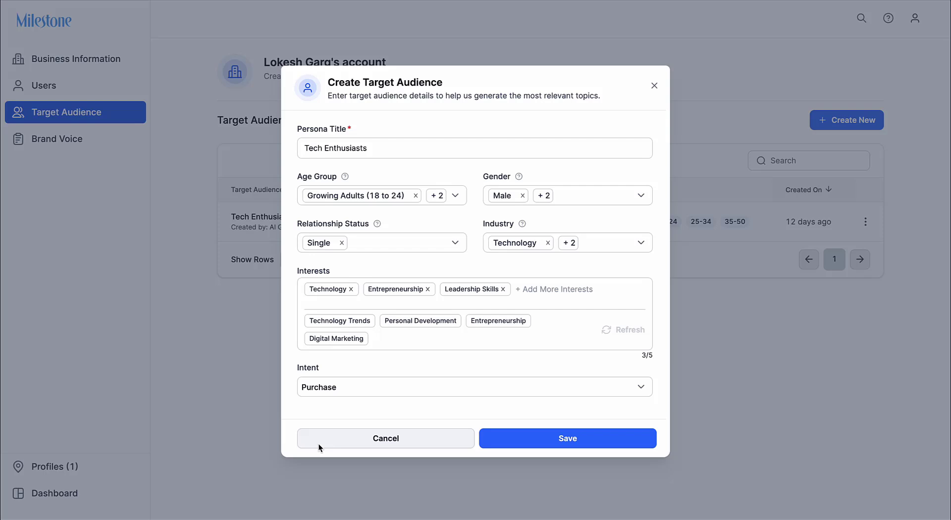
{"action": "left_click", "coordinate": [585, 440]}
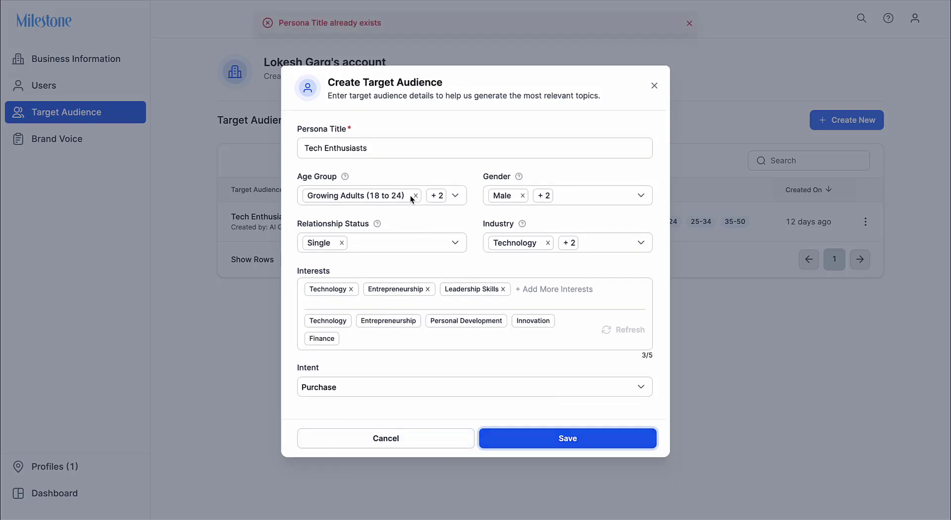
Change the persona title to New Tech Enthusiasts and save the persona
{"action": "left_click", "coordinate": [401, 151]}
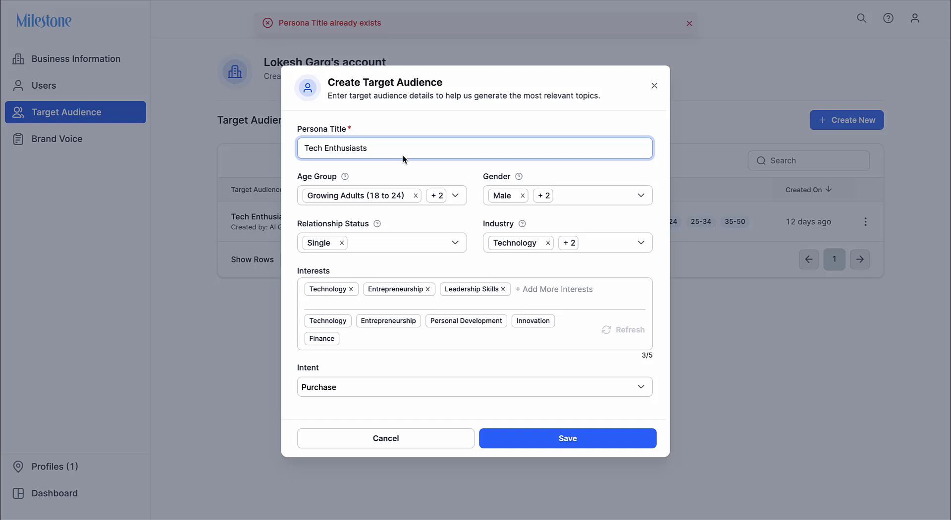
{"action": "type", "text": "New"}
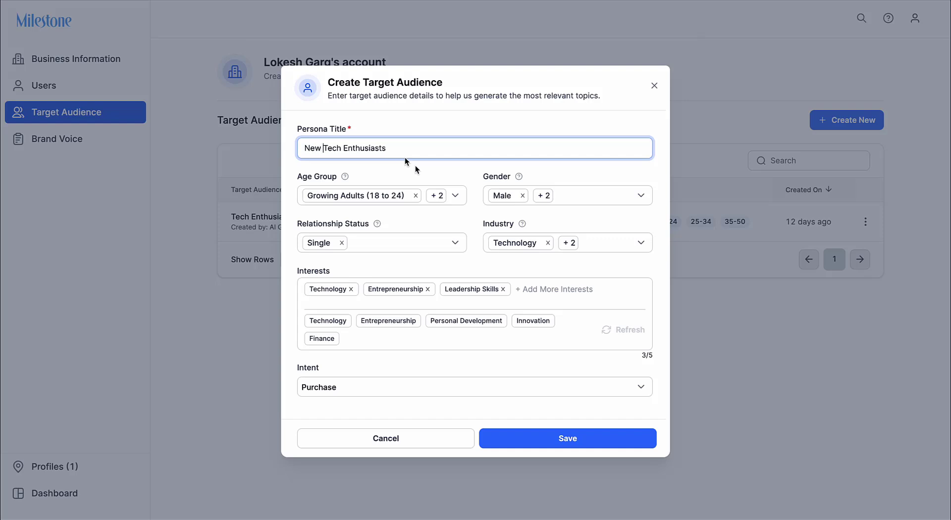
{"action": "left_click", "coordinate": [575, 439]}
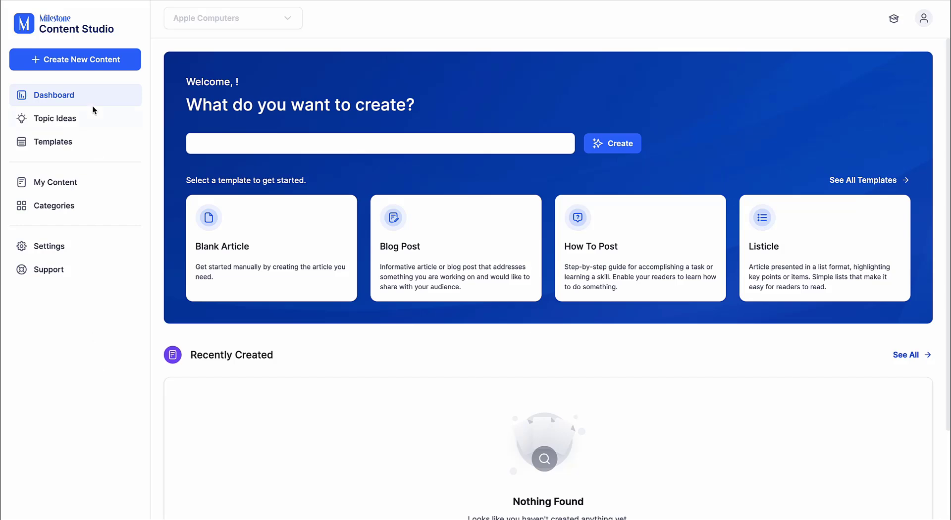
Start new content from the Blog Post template in Content Studio, skipping the quick tour
{"action": "left_click", "coordinate": [88, 61]}
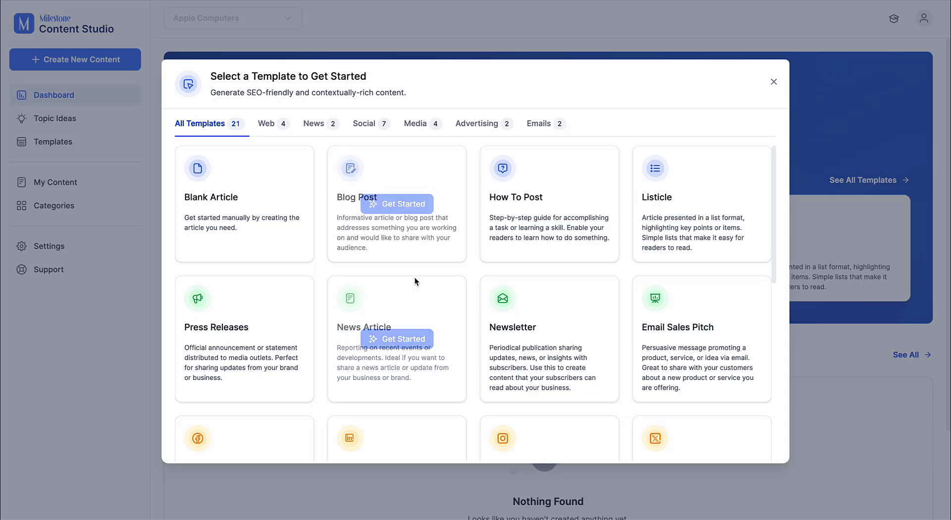
{"action": "left_click", "coordinate": [411, 204]}
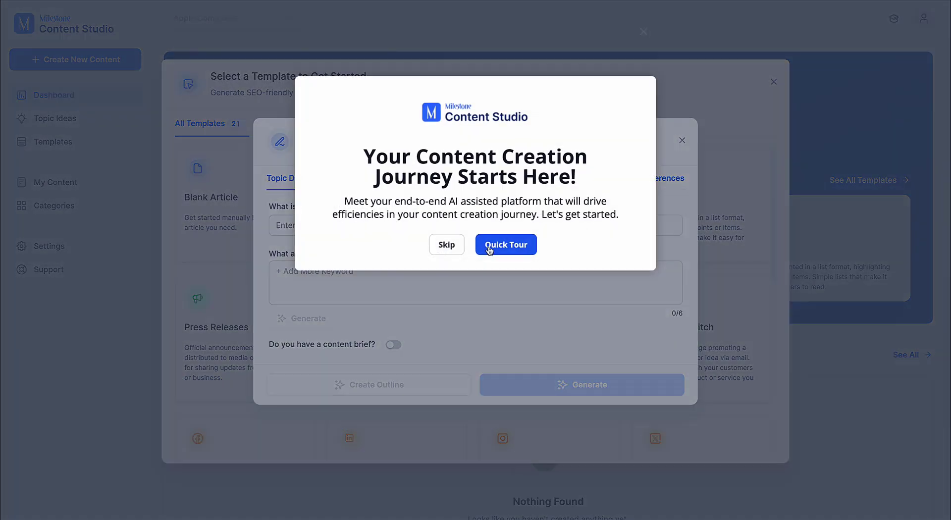
{"action": "left_click", "coordinate": [447, 248]}
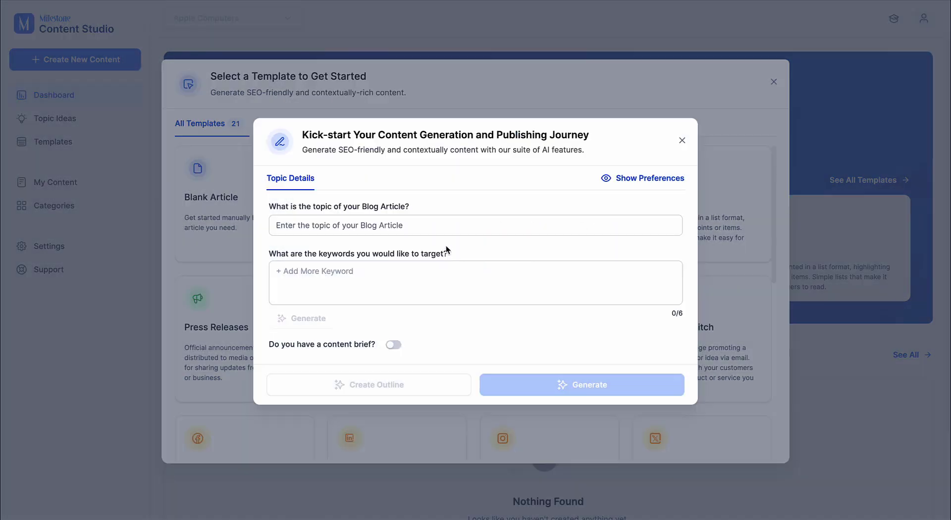
Enter "How to Buy an iPhone in New York for Students" as the blog article's topic
{"action": "left_click", "coordinate": [389, 227]}
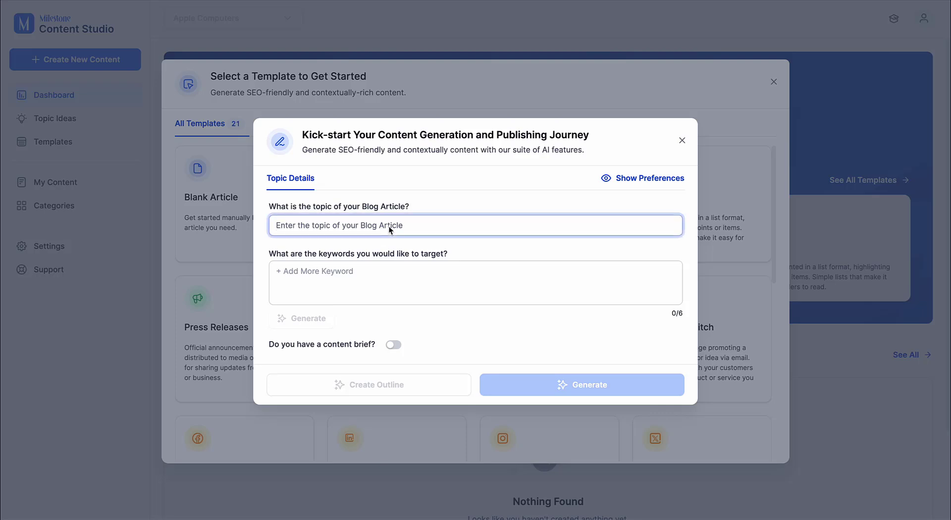
{"action": "type", "text": "How to Byu"}
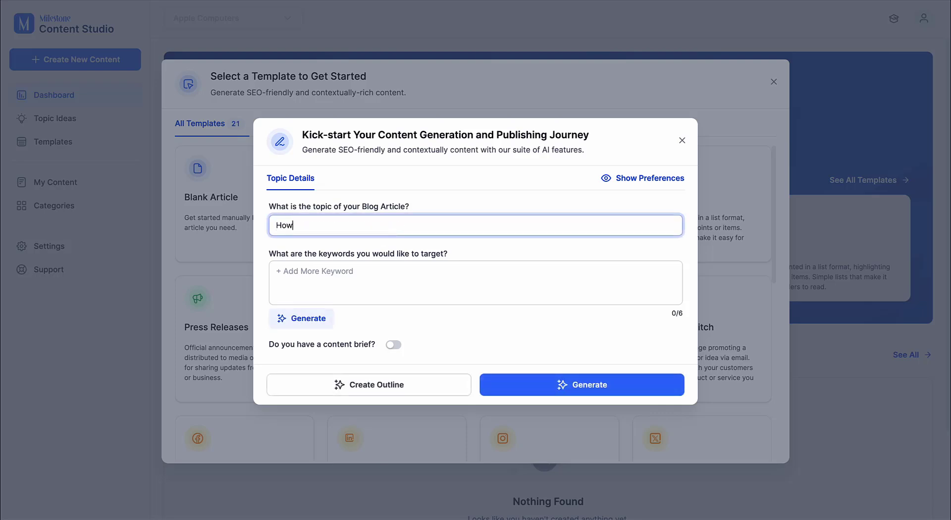
{"action": "key", "text": "BackSpace"}
{"action": "key", "text": "BackSpace"}
{"action": "key", "text": "BackSpace"}
{"action": "type", "text": "uy an I"}
{"action": "type", "text": "Phone "}
{"action": "type", "text": "for"}
{"action": "key", "text": "BackSpace"}
{"action": "key", "text": "BackSpace"}
{"action": "key", "text": "BackSpace"}
{"action": "type", "text": "in New "}
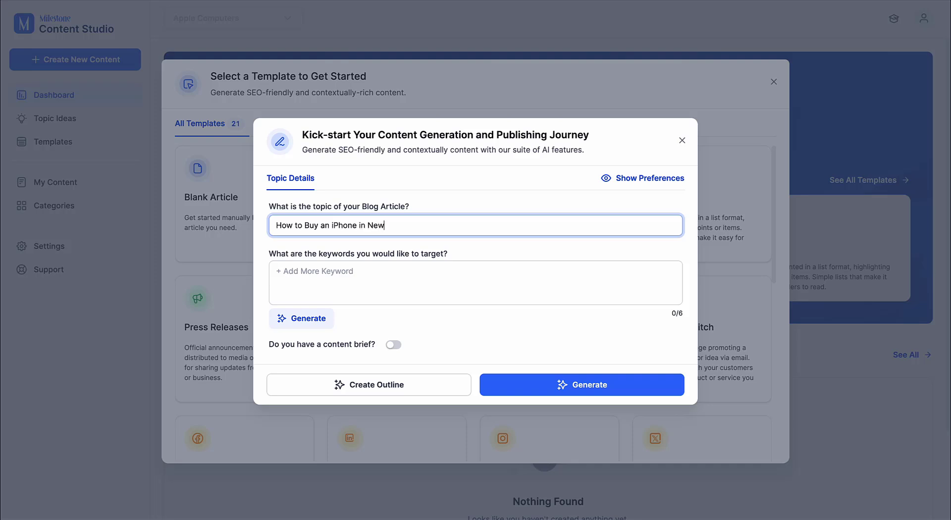
{"action": "type", "text": "York for Students"}
Add apple and iphone as two separate target keywords for the blog article
{"action": "left_click", "coordinate": [333, 265]}
{"action": "type", "text": "apple, "}
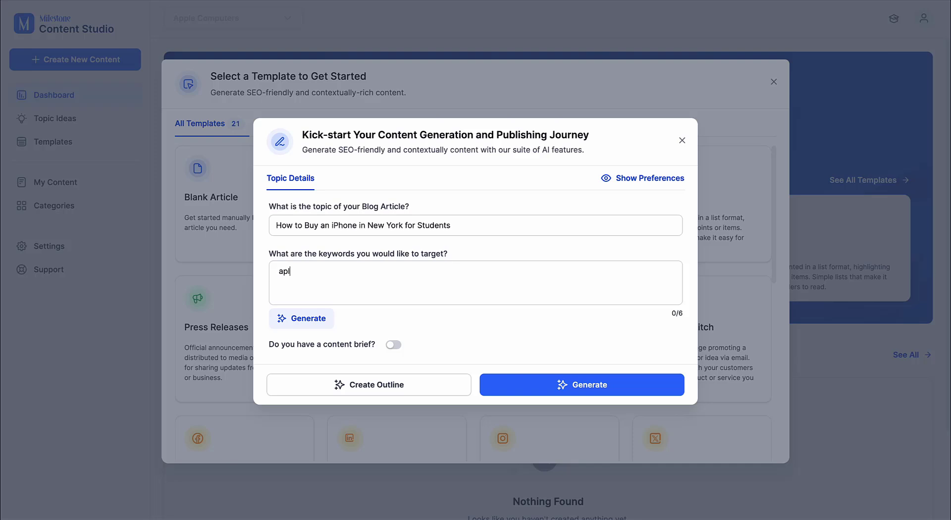
{"action": "type", "text": "iph"}
{"action": "key", "text": "BackSpace"}
{"action": "key", "text": "BackSpace"}
{"action": "key", "text": "BackSpace"}
{"action": "key", "text": "BackSpace"}
{"action": "key", "text": "BackSpace"}
{"action": "key", "text": "Return"}
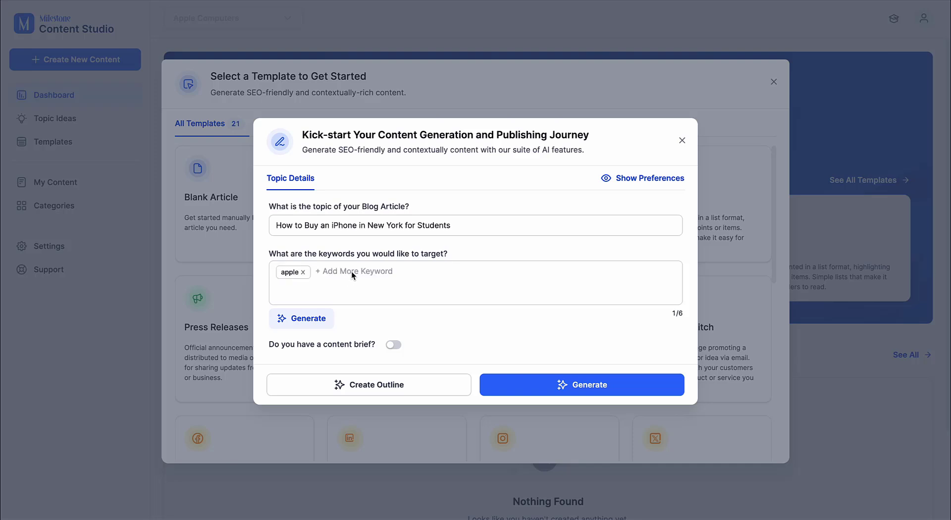
{"action": "type", "text": "iphone"}
{"action": "key", "text": "Return"}
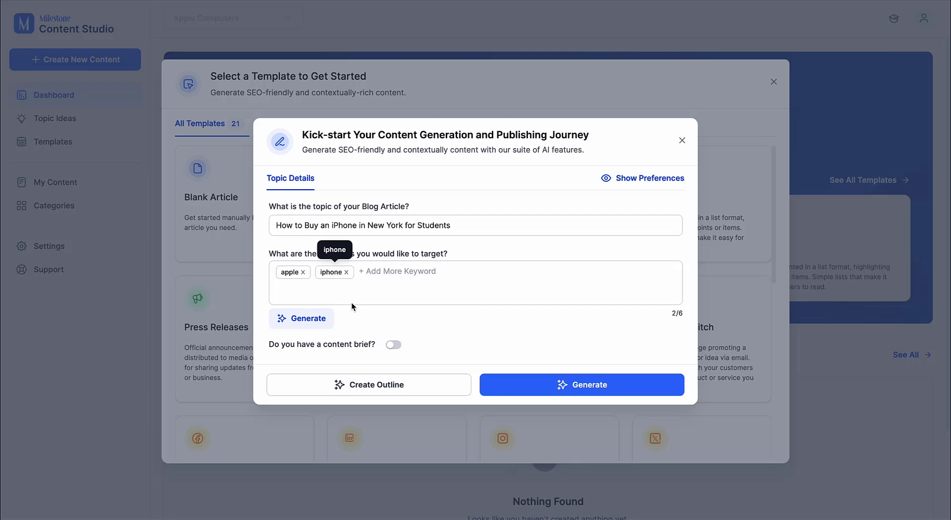
Show the article's preferences and choose Modern Computing Brand Voice as its brand voice
{"action": "left_click", "coordinate": [641, 179]}
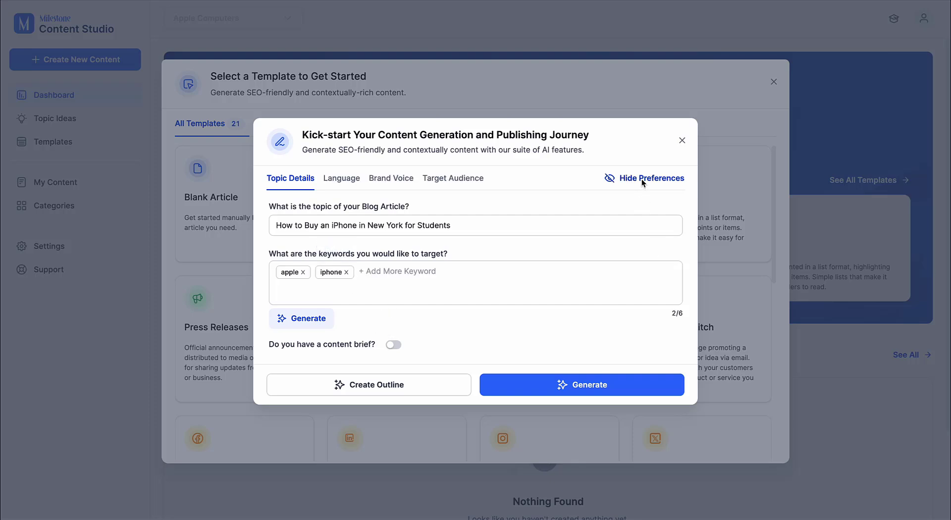
{"action": "left_click", "coordinate": [392, 180]}
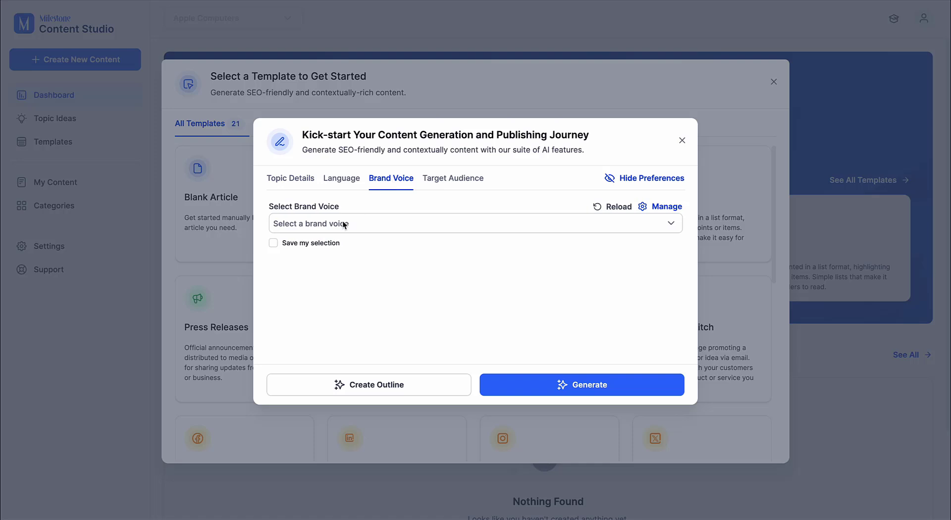
{"action": "left_click", "coordinate": [671, 226]}
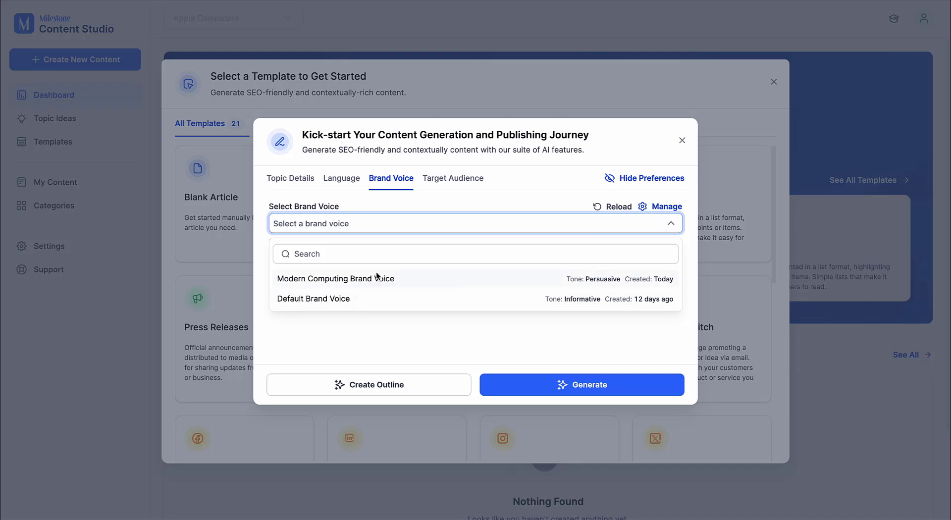
{"action": "left_click", "coordinate": [348, 280]}
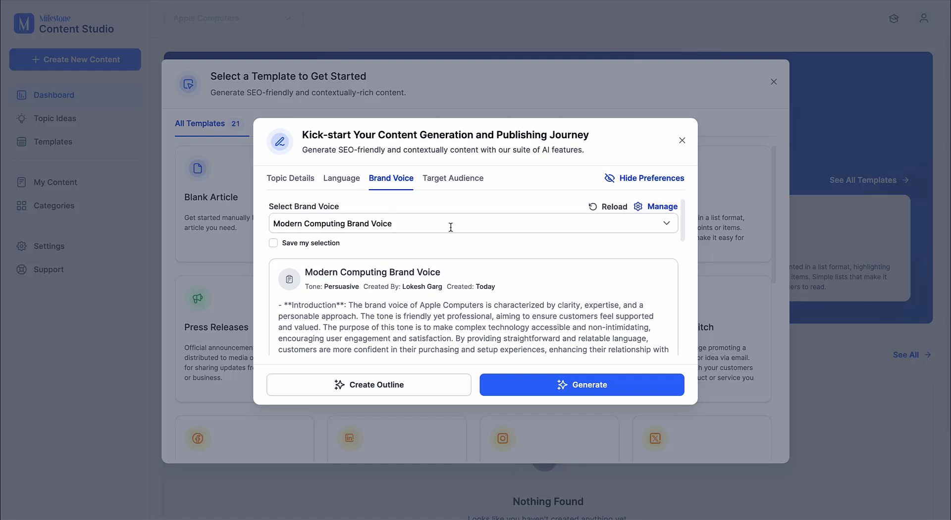
Choose New Tech Enthusiasts as the blog article's target audience
{"action": "left_click", "coordinate": [453, 181]}
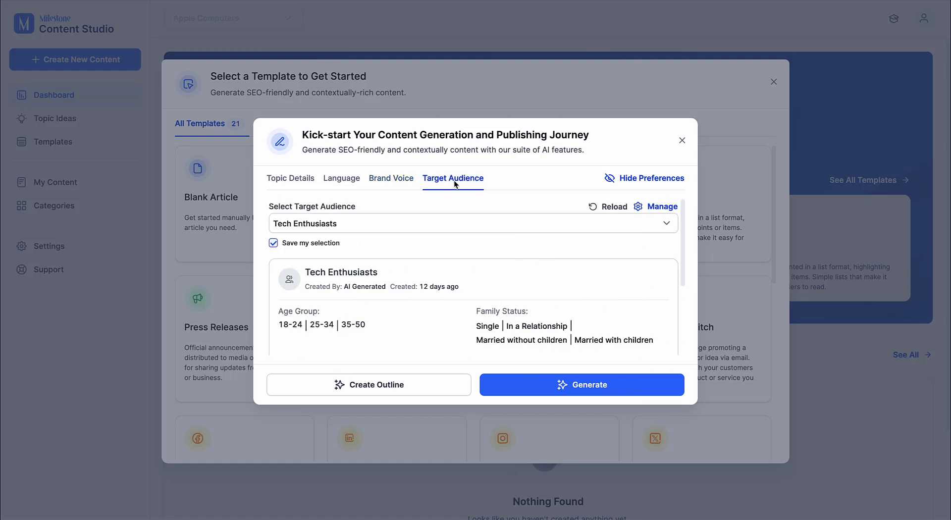
{"action": "left_click", "coordinate": [460, 224]}
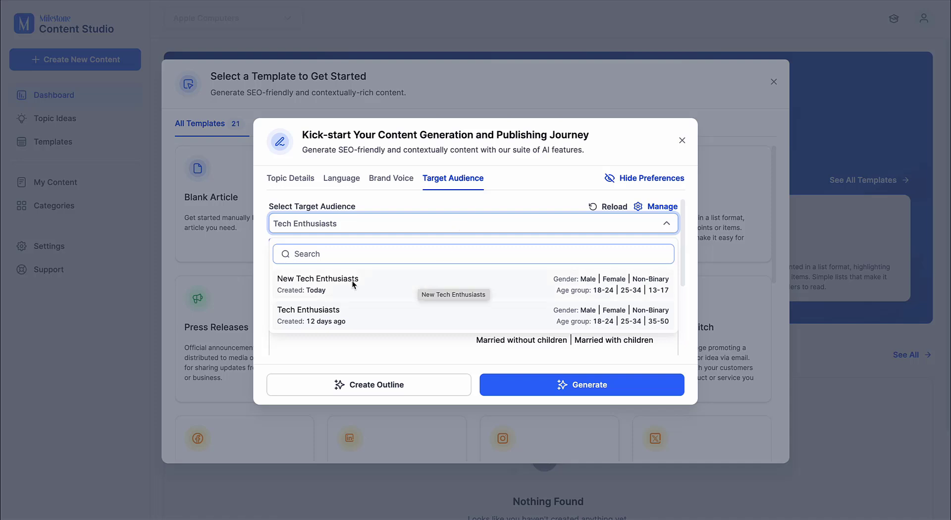
{"action": "left_click", "coordinate": [302, 286]}
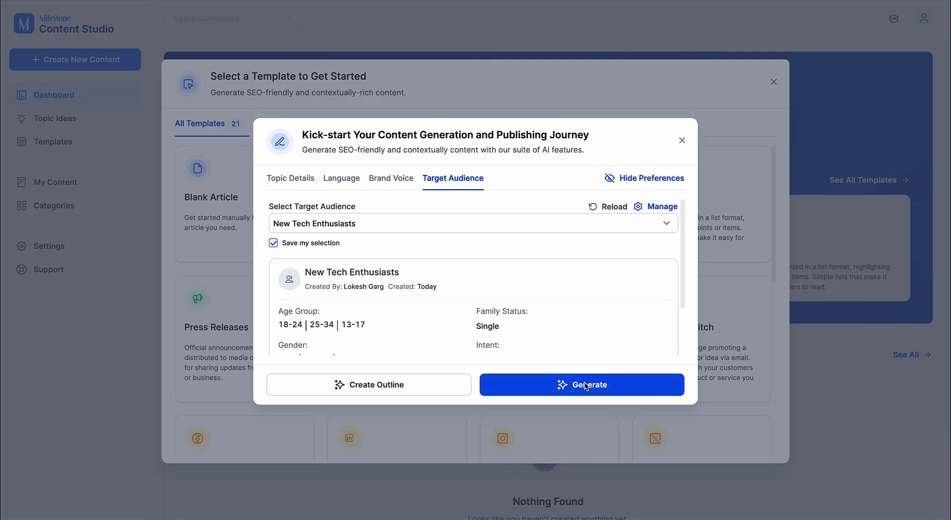
Return to the topic details, generate the blog article and read through the generated text
{"action": "left_click", "coordinate": [292, 183]}
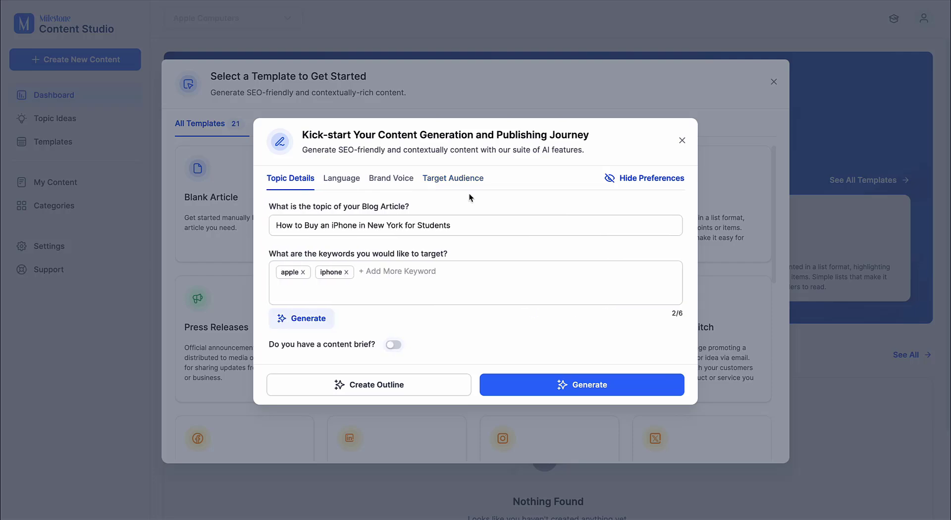
{"action": "left_click", "coordinate": [590, 386]}
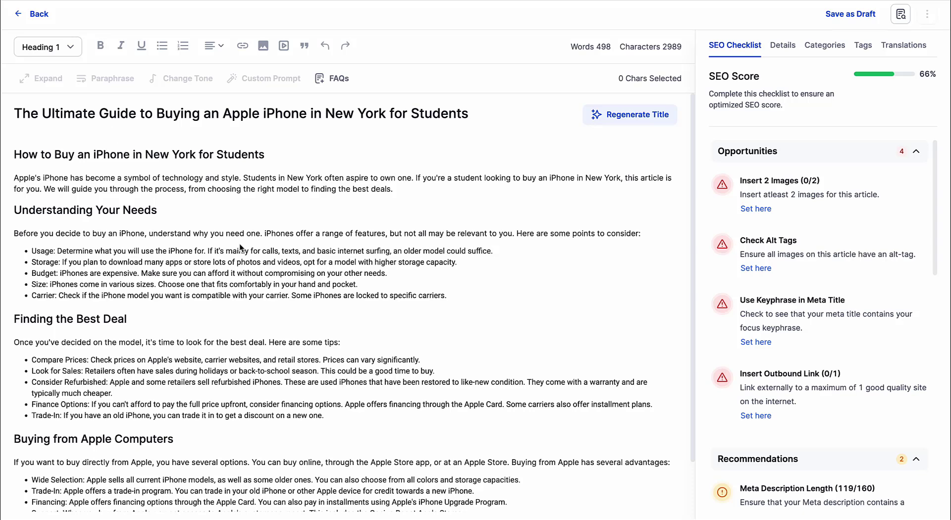
{"action": "scroll", "coordinate": [239, 243], "scroll_direction": "down", "scroll_amount": 1}
{"action": "scroll", "coordinate": [240, 247], "scroll_direction": "down", "scroll_amount": 1}
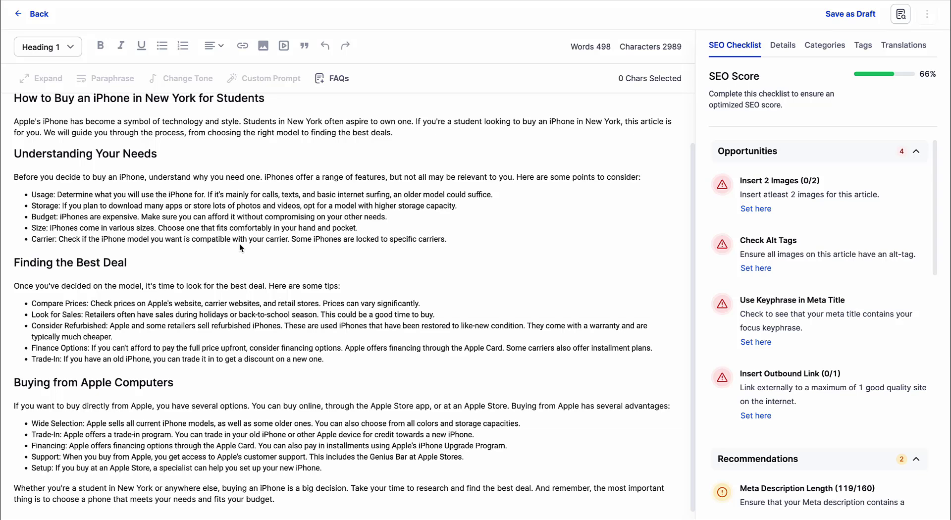
{"action": "scroll", "coordinate": [240, 248], "scroll_direction": "up", "scroll_amount": 2}
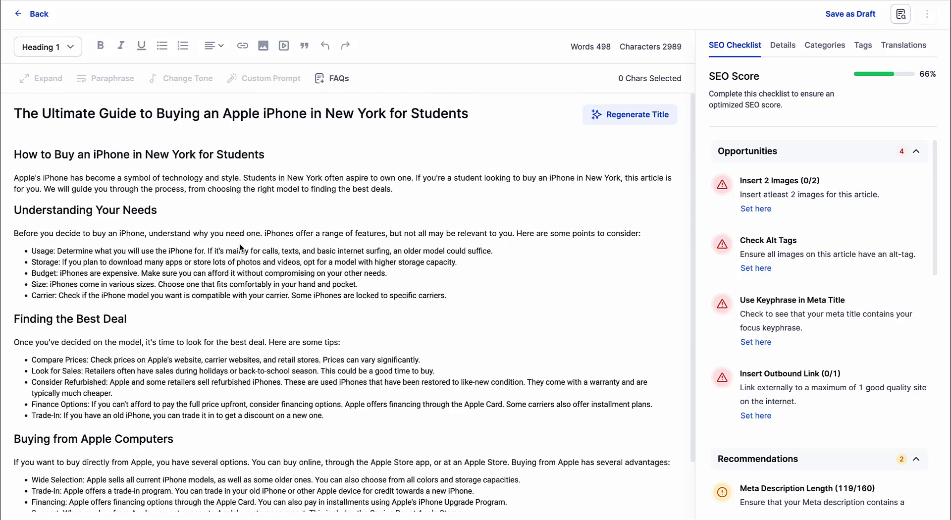